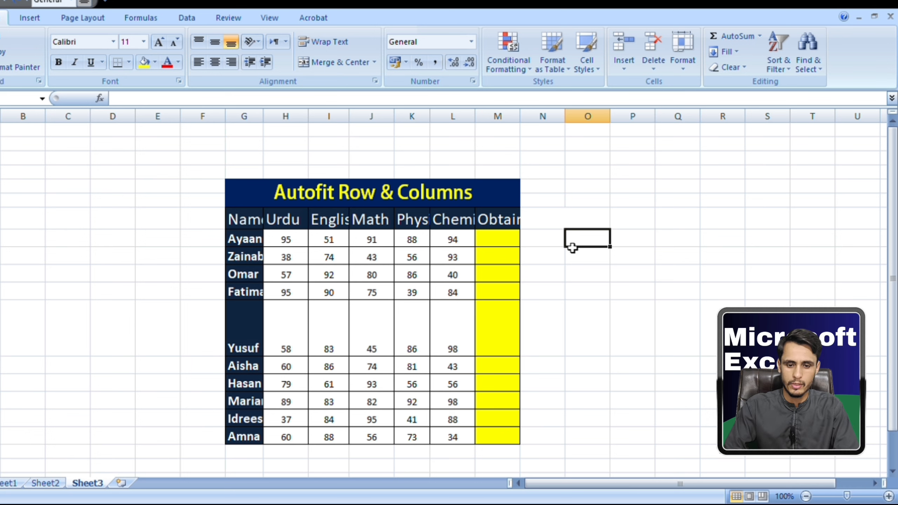
Inspect the subject headers of the Autofit Row & Columns table for text cut off by narrow columns.
click(201, 177)
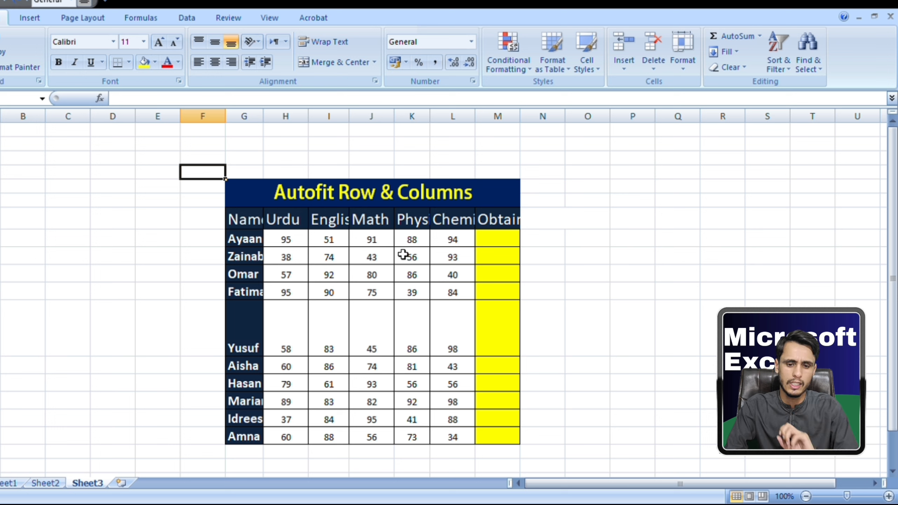
click(304, 225)
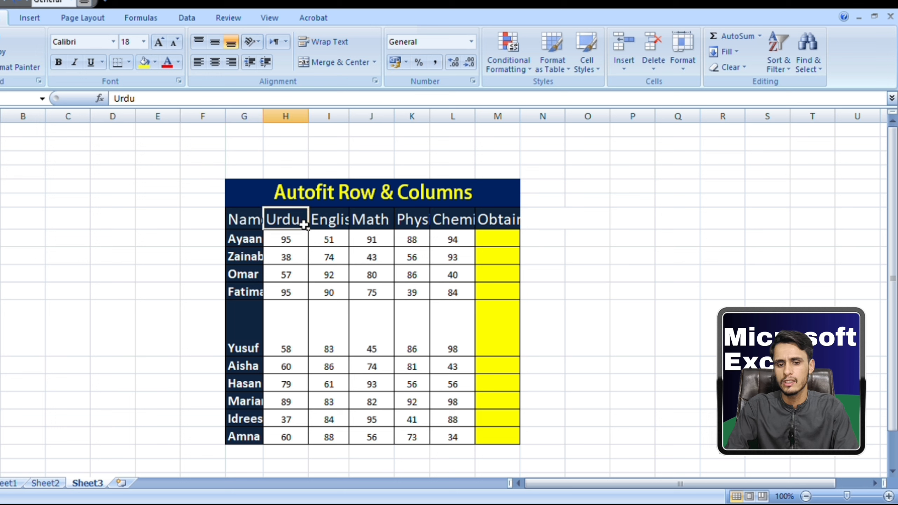
click(328, 229)
click(376, 225)
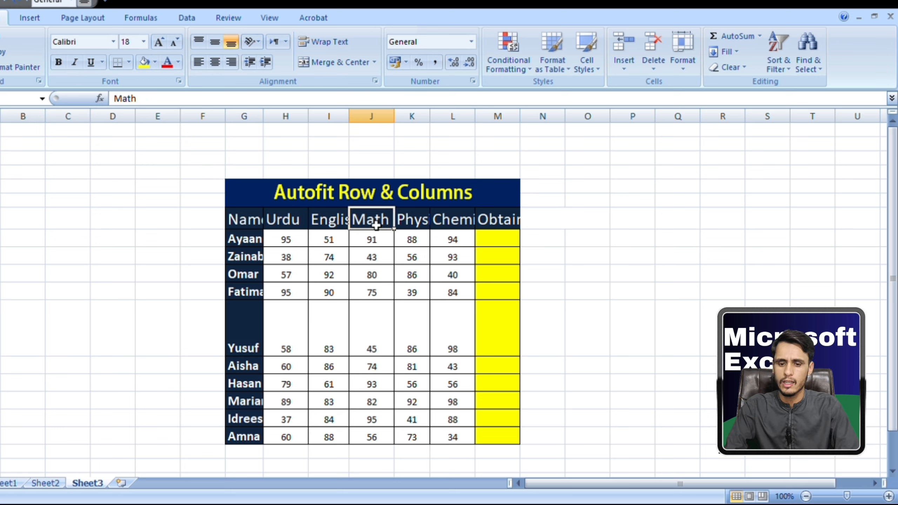
click(404, 226)
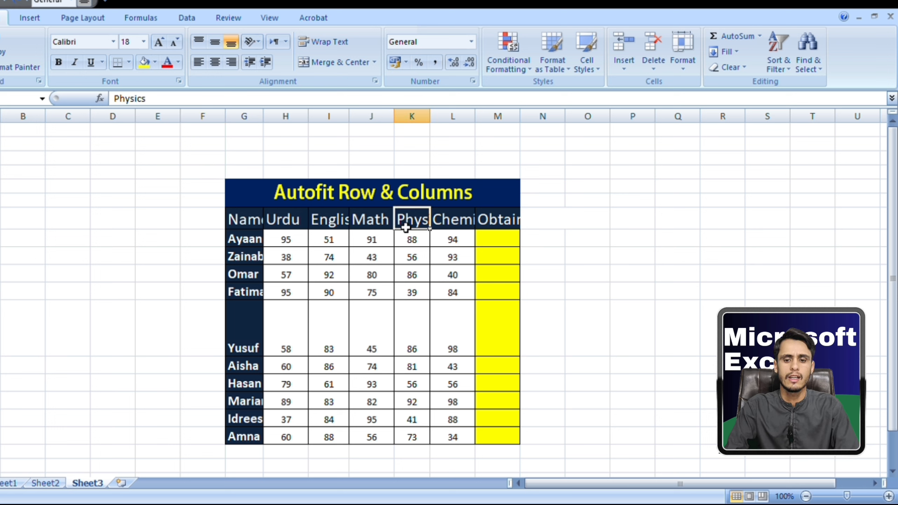
click(463, 227)
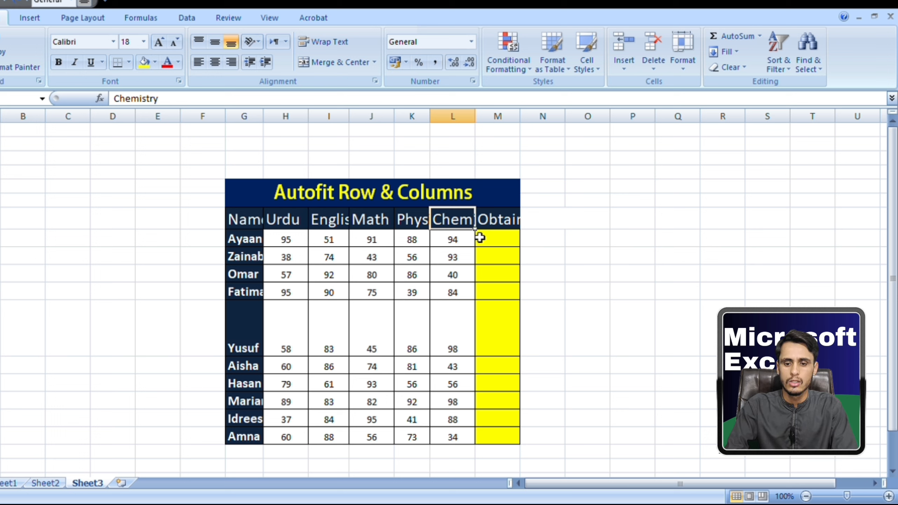
click(585, 297)
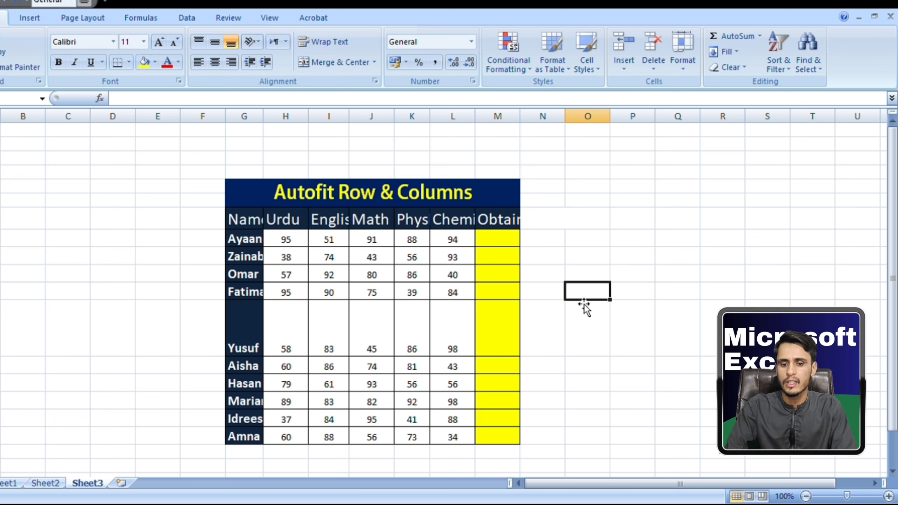
Widen the English, Physics and Chemistry columns one by one so their headers fit.
click(336, 226)
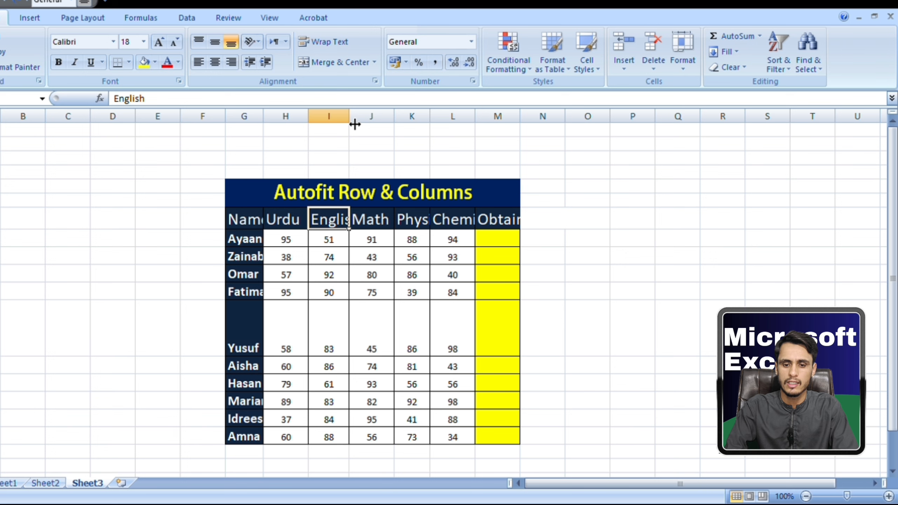
double_click(355, 123)
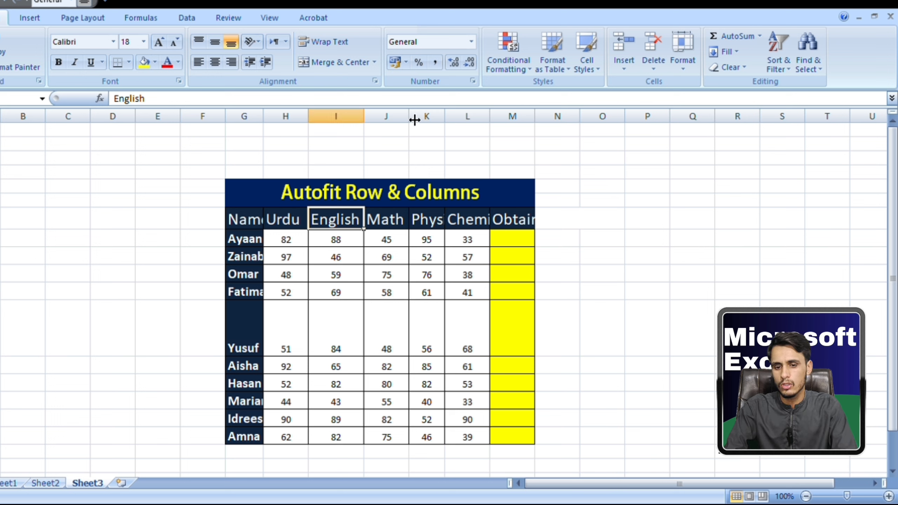
drag(414, 120, 459, 141)
click(562, 137)
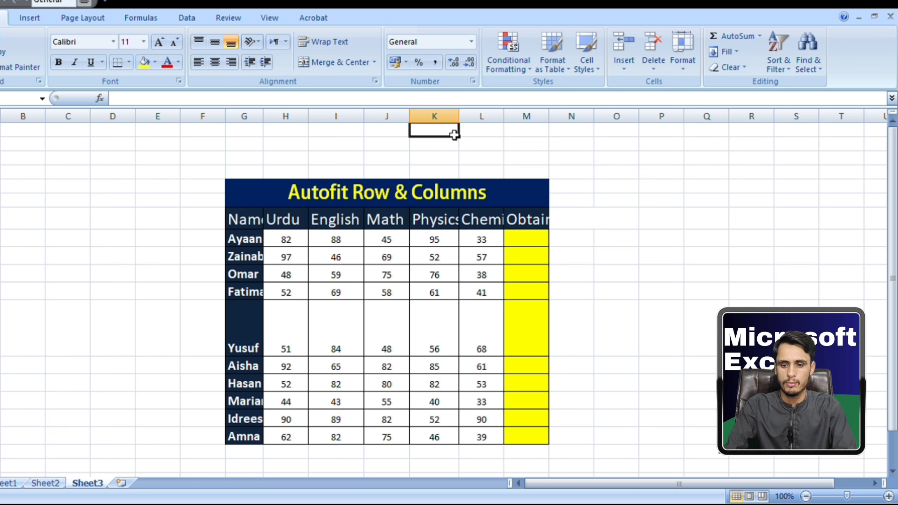
double_click(466, 121)
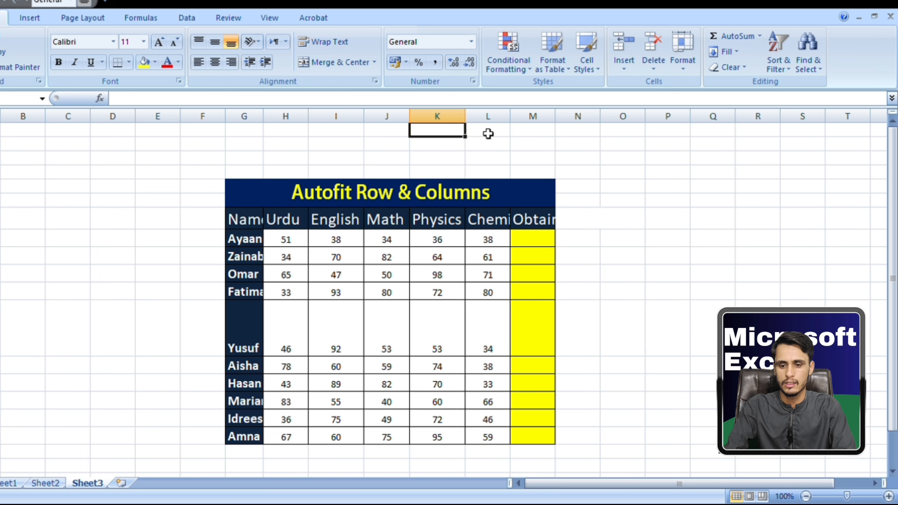
double_click(512, 120)
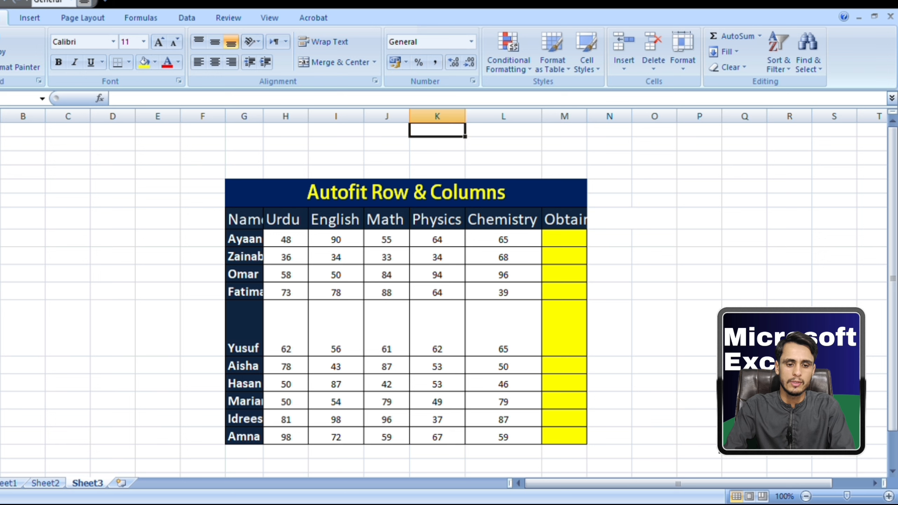
Autofit the height of the oversized student row and the width of the Name column.
double_click(0, 356)
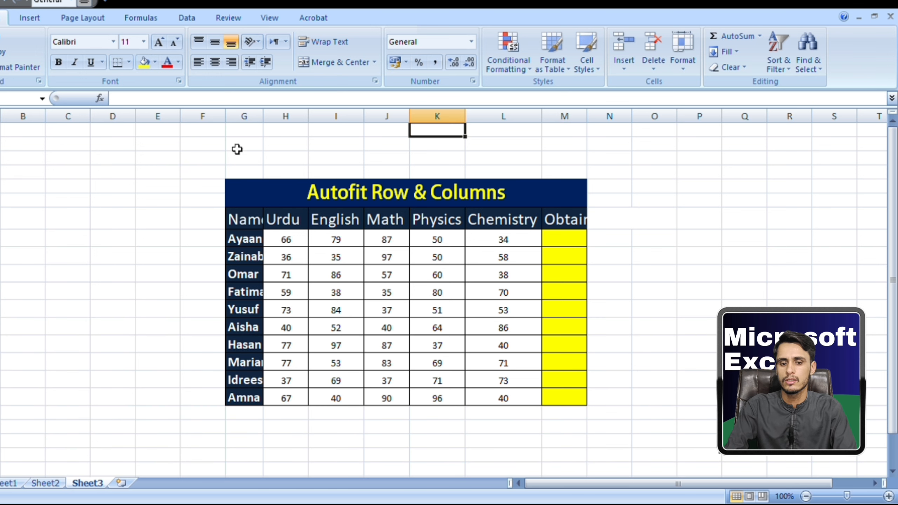
double_click(264, 116)
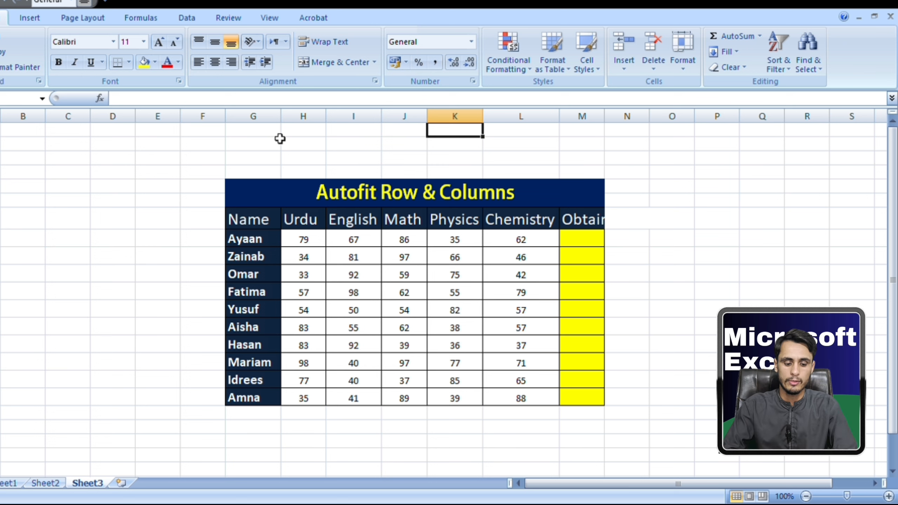
Undo the size changes to the Name, Chemistry and Physics columns and to the tall student row.
key(ctrl+z)
key(ctrl+z)
key(ctrl+z)
key(ctrl+z)
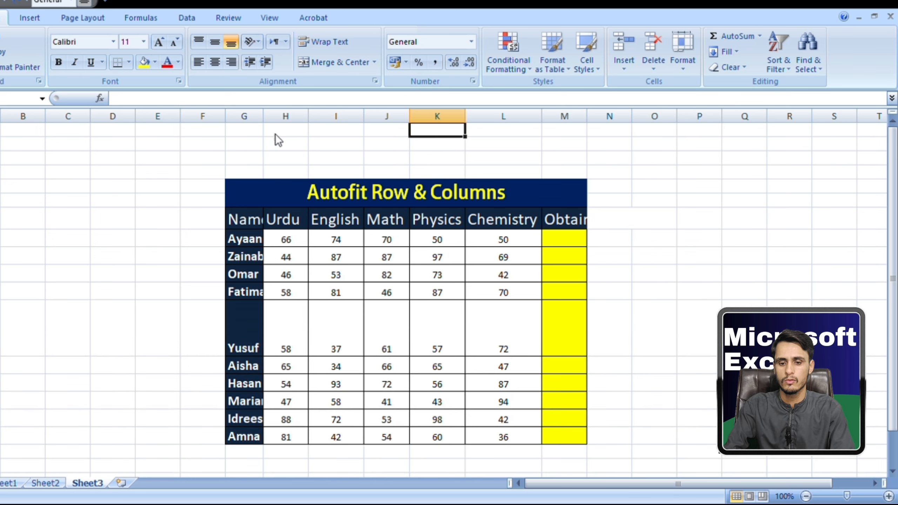
key(ctrl+z)
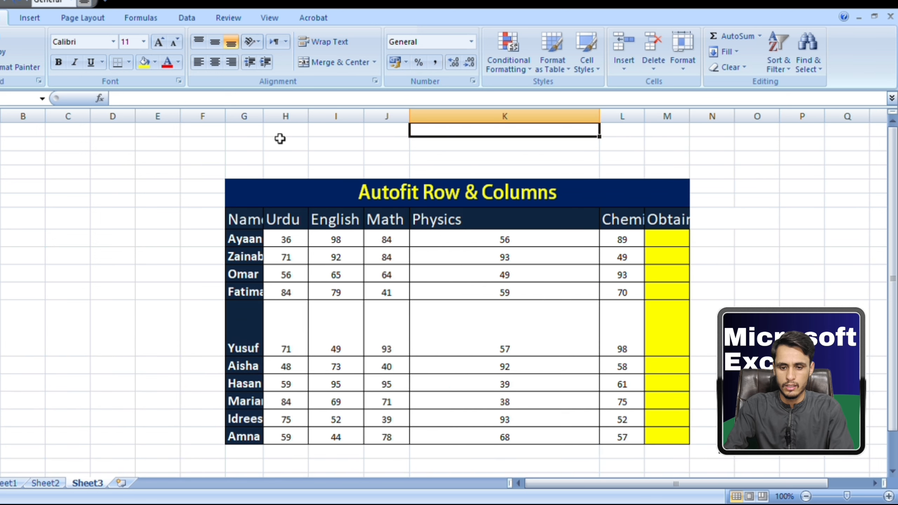
key(ctrl+z)
key(ctrl+z)
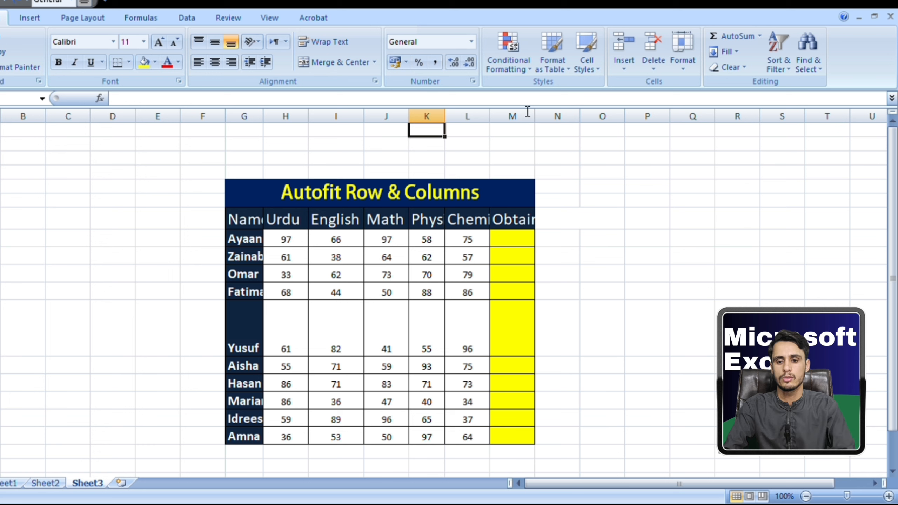
click(527, 131)
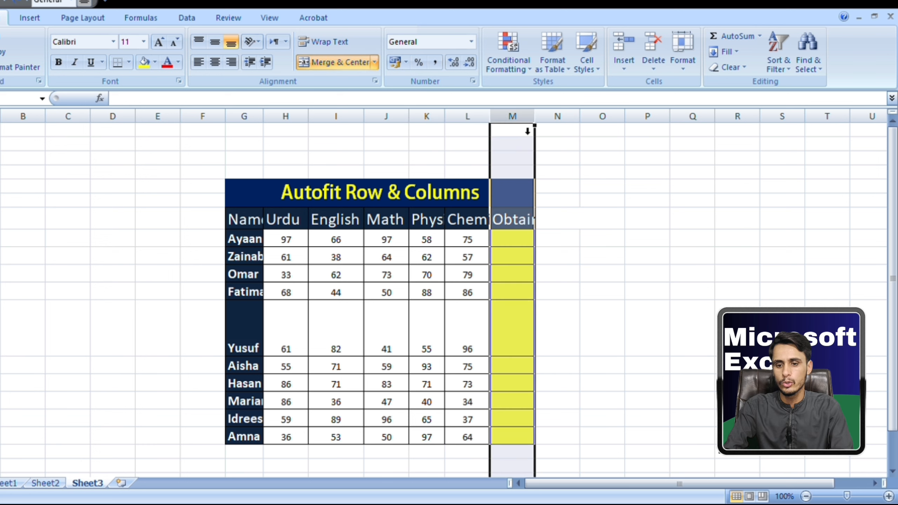
click(555, 208)
drag(512, 171, 521, 421)
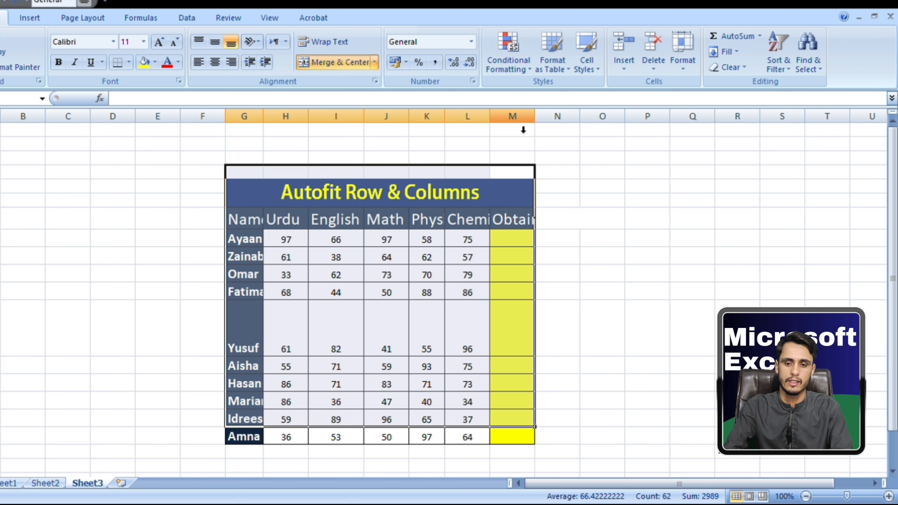
drag(524, 129, 262, 136)
click(550, 181)
Autofit the widths of columns G through M together and the height of the oversized student row.
click(533, 127)
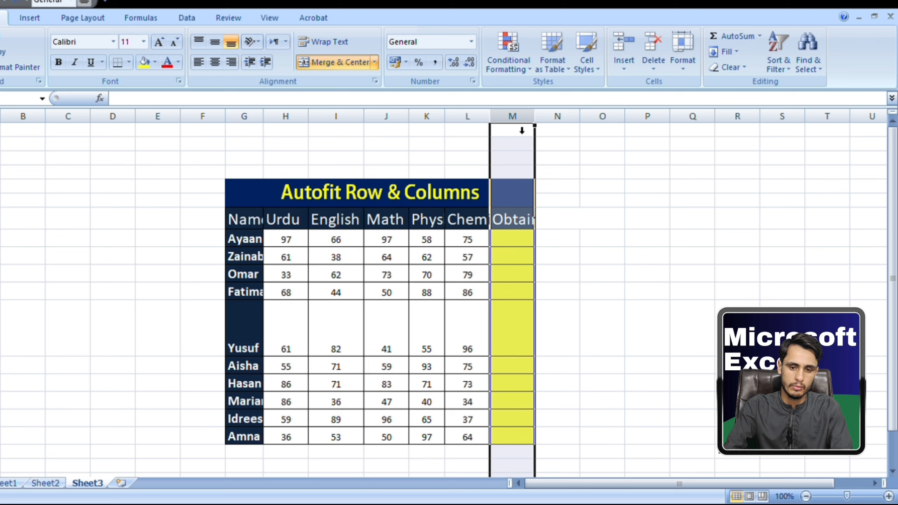
drag(522, 130, 261, 129)
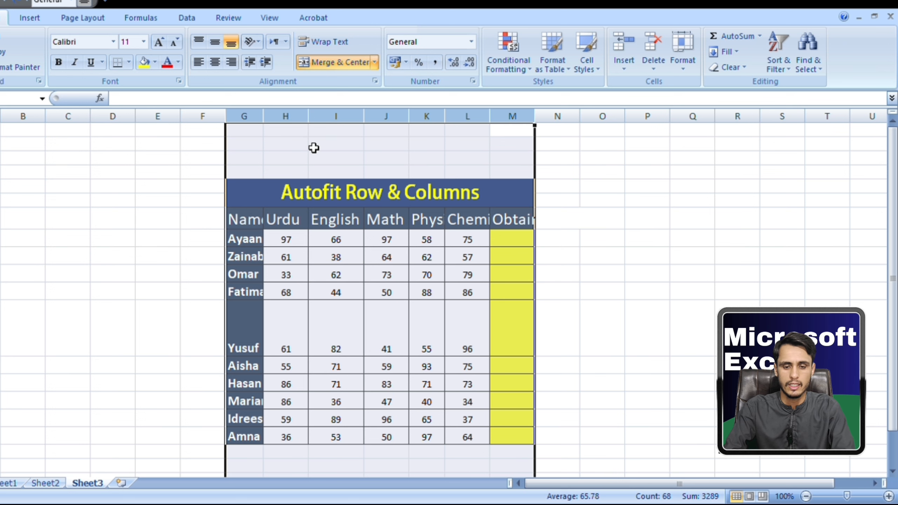
double_click(314, 121)
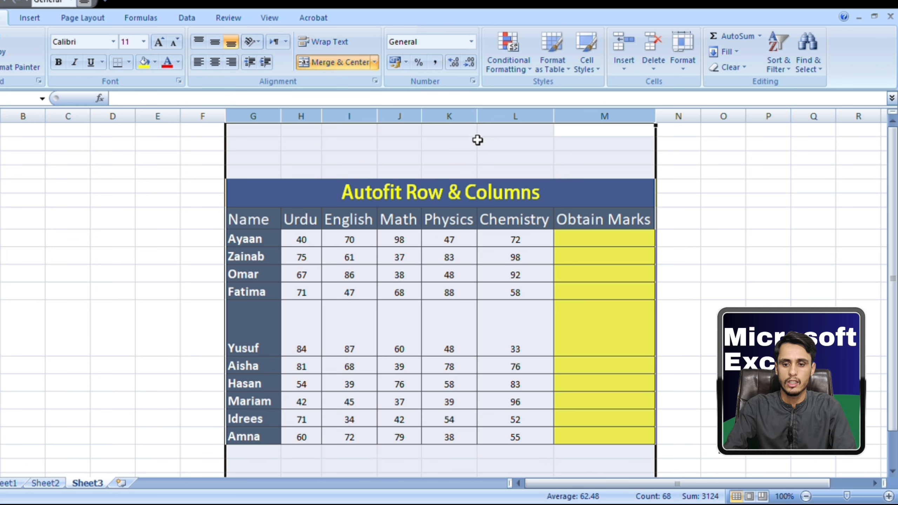
click(680, 226)
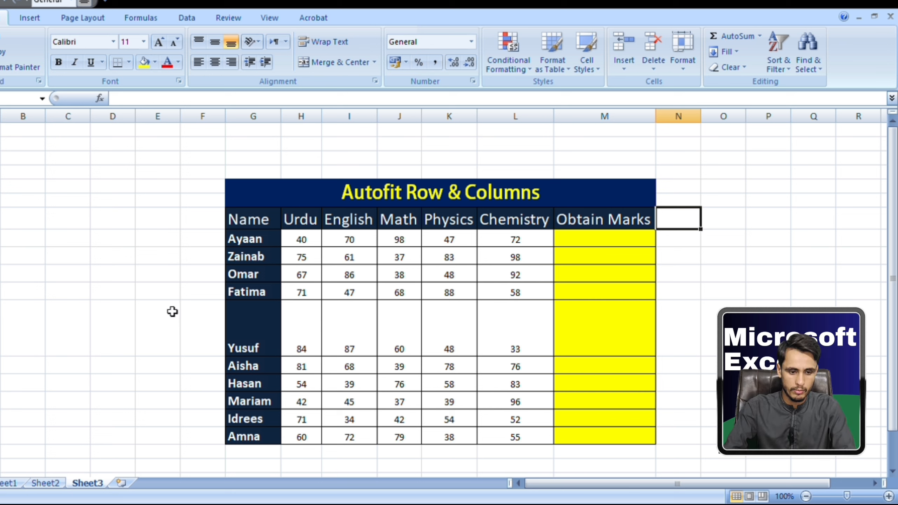
double_click(0, 356)
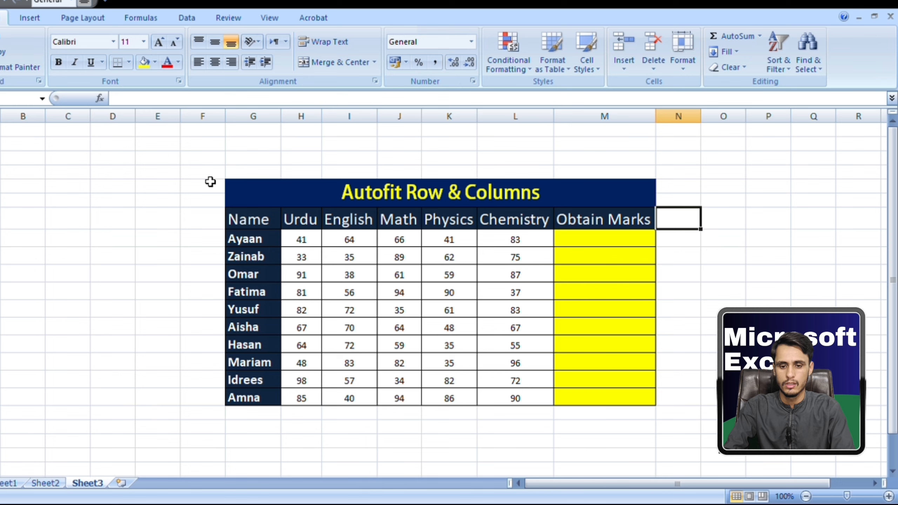
Undo the row and column autofits on Sheet3, going back to the narrow column widths.
key(ctrl+z)
key(ctrl+z)
key(ctrl+z)
key(ctrl+z)
key(ctrl+z)
key(ctrl+z)
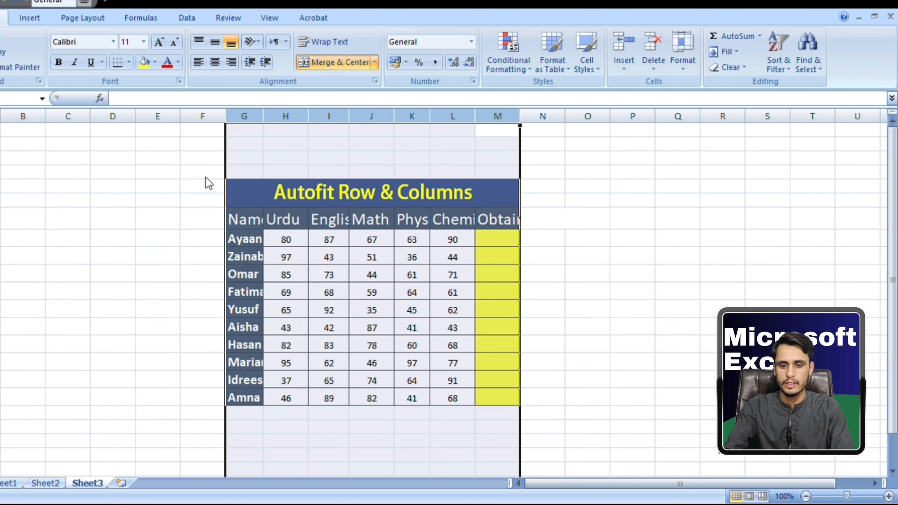
key(ctrl+z)
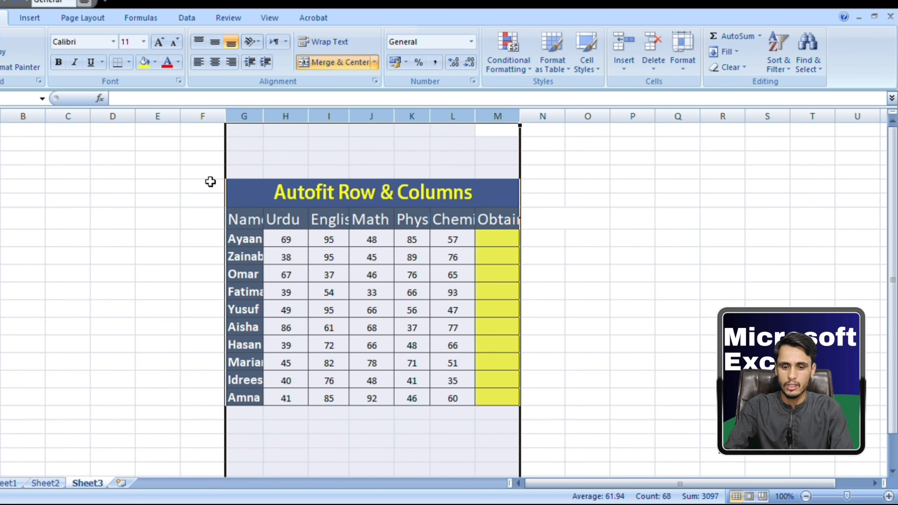
Redo the SUM formula fill in the Obtain Marks column on Sheet2 and return to Sheet3.
key(ctrl+Page_Up)
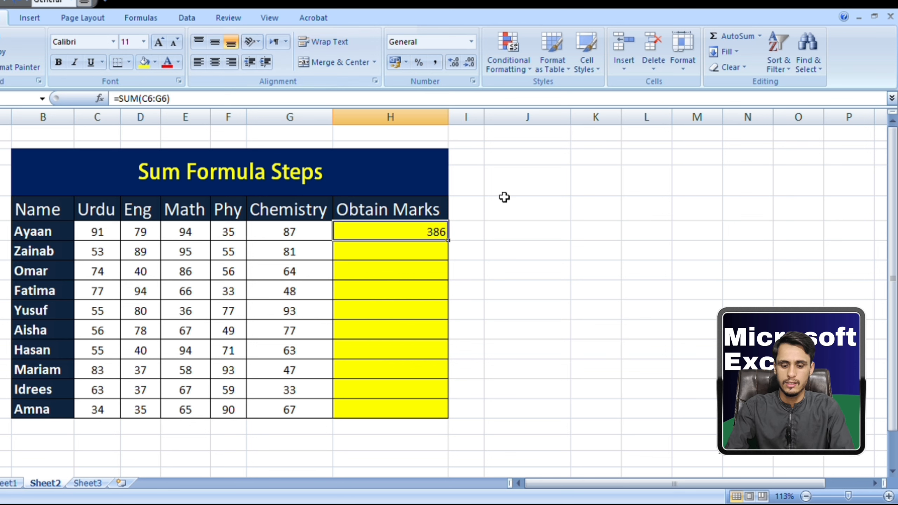
key(ctrl+y)
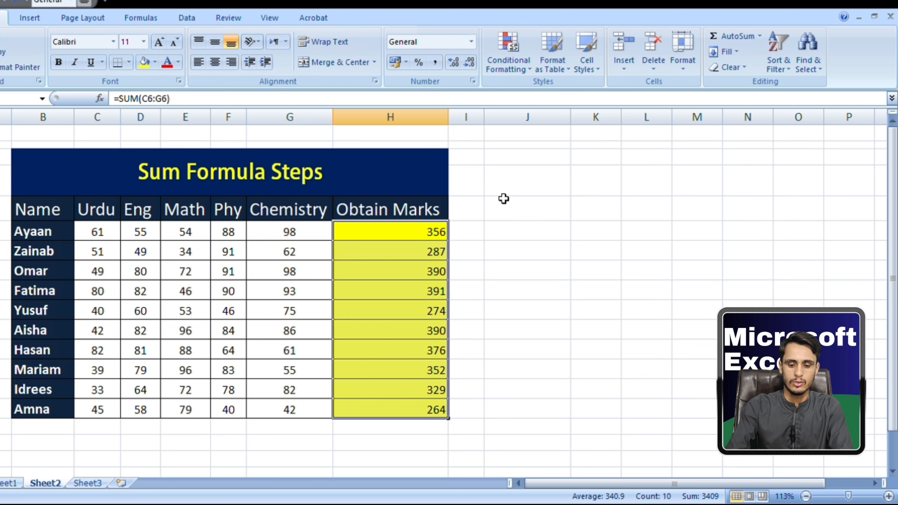
key(ctrl+Page_Down)
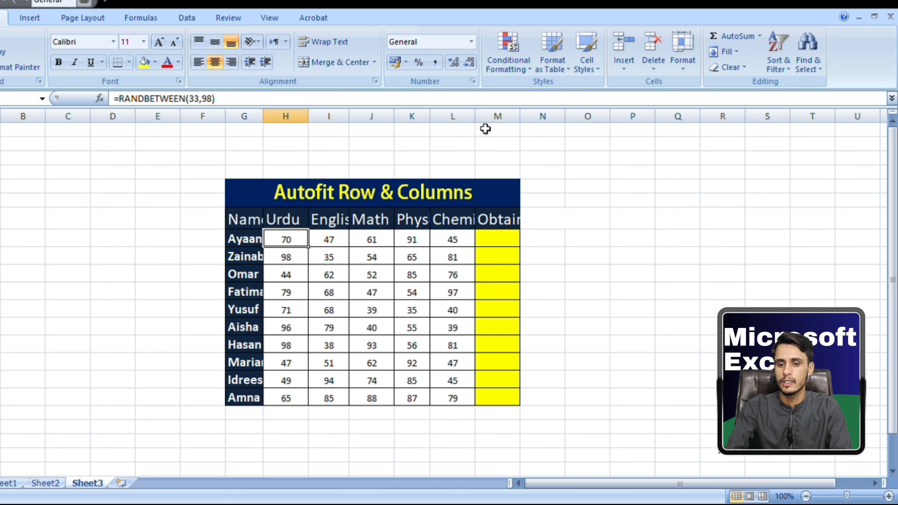
Select columns G through M and apply AutoFit Column Width to all of them.
click(498, 117)
drag(507, 128, 248, 140)
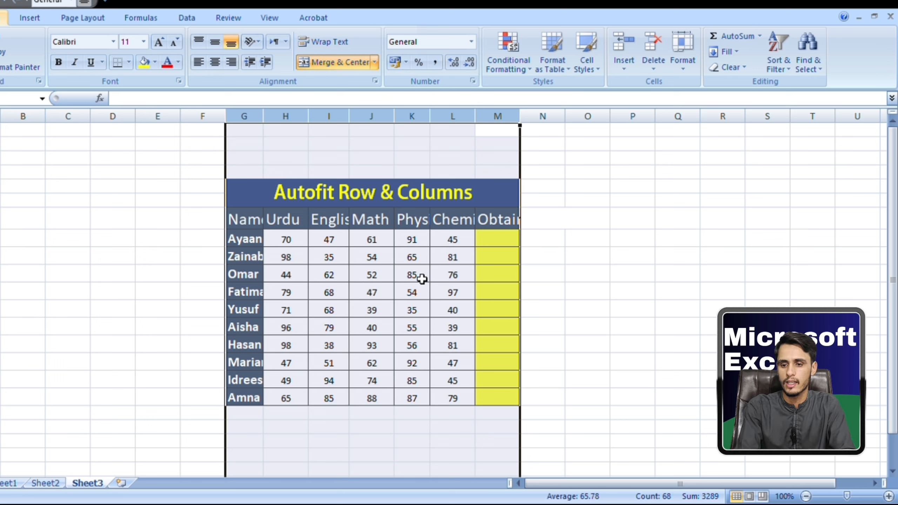
key(o)
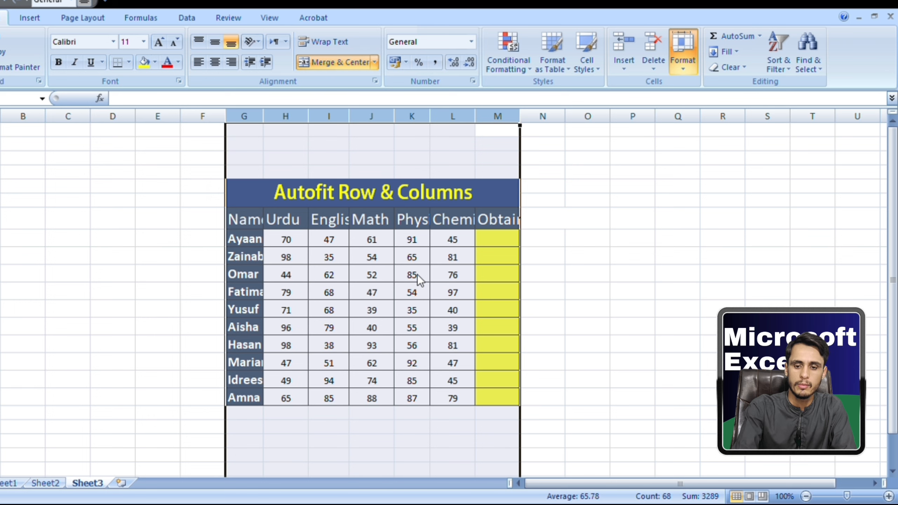
key(i)
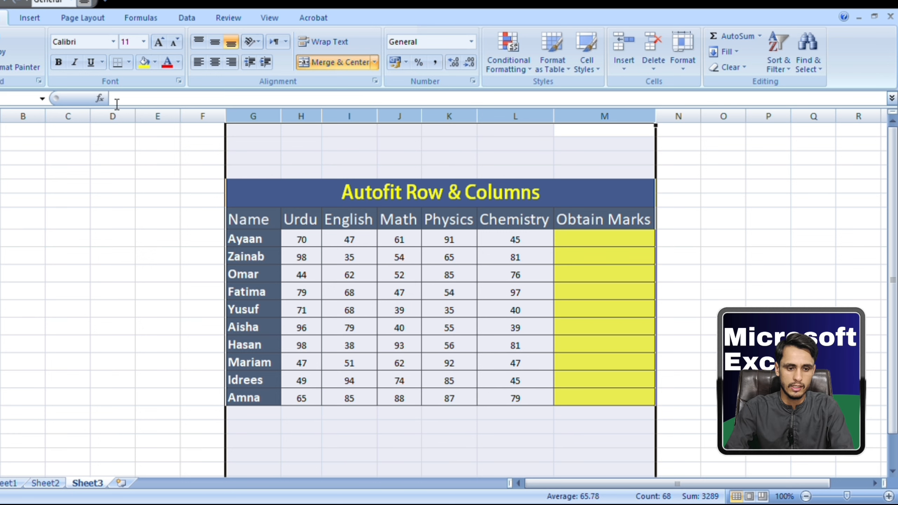
Apply AutoFit Row Height to all the table's rows, from the title to the last student, and clear the selection.
drag(0, 185, 0, 397)
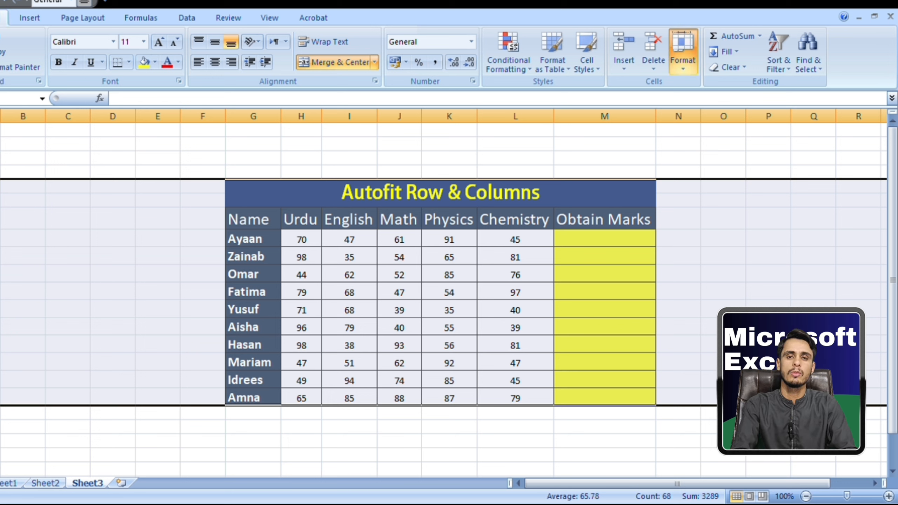
key(a)
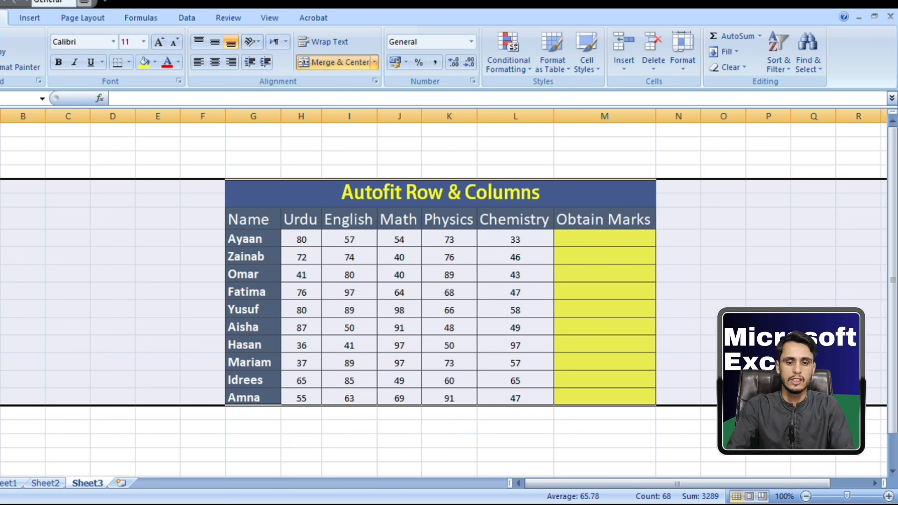
click(223, 161)
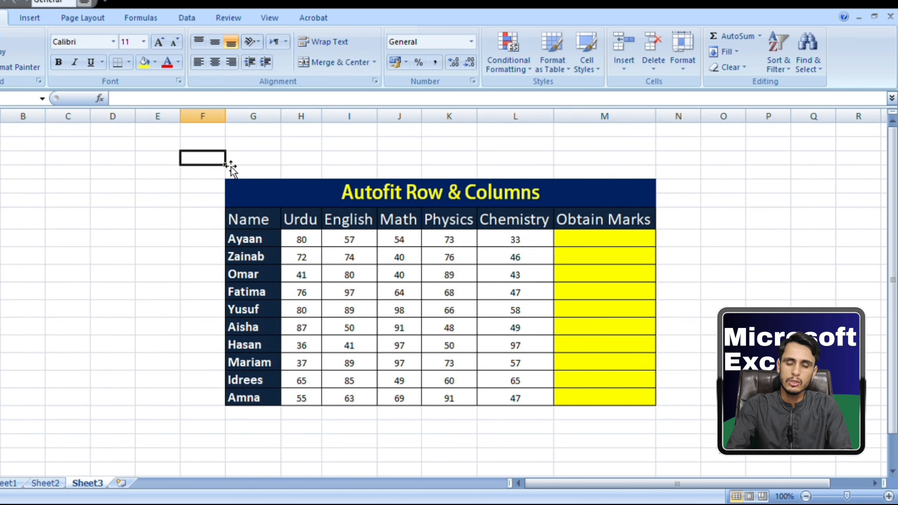